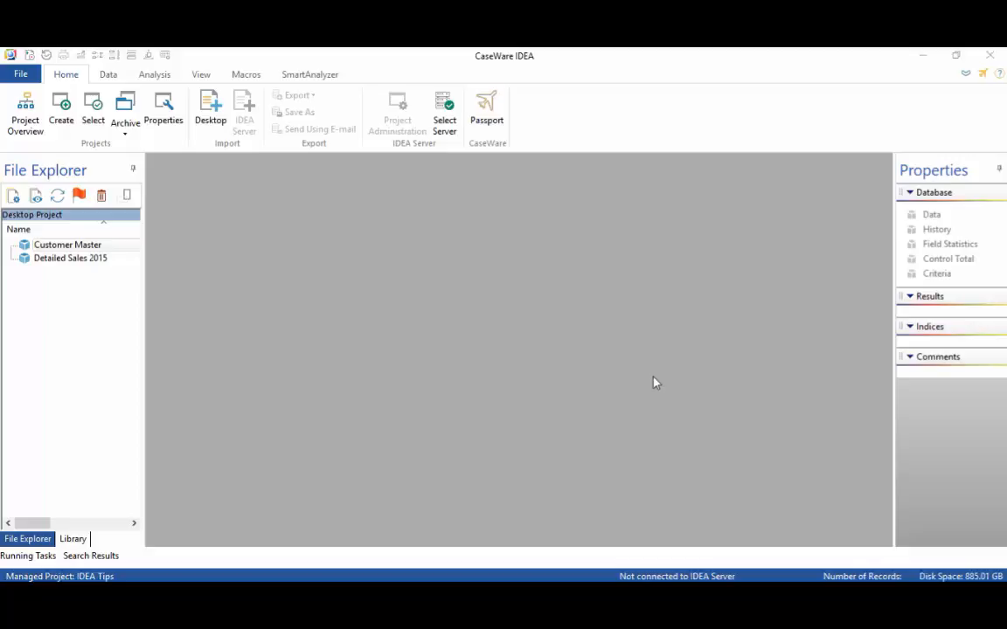
Open the Customer Master and Detailed Sales 2015 databases and browse the sales records
double_click(87, 247)
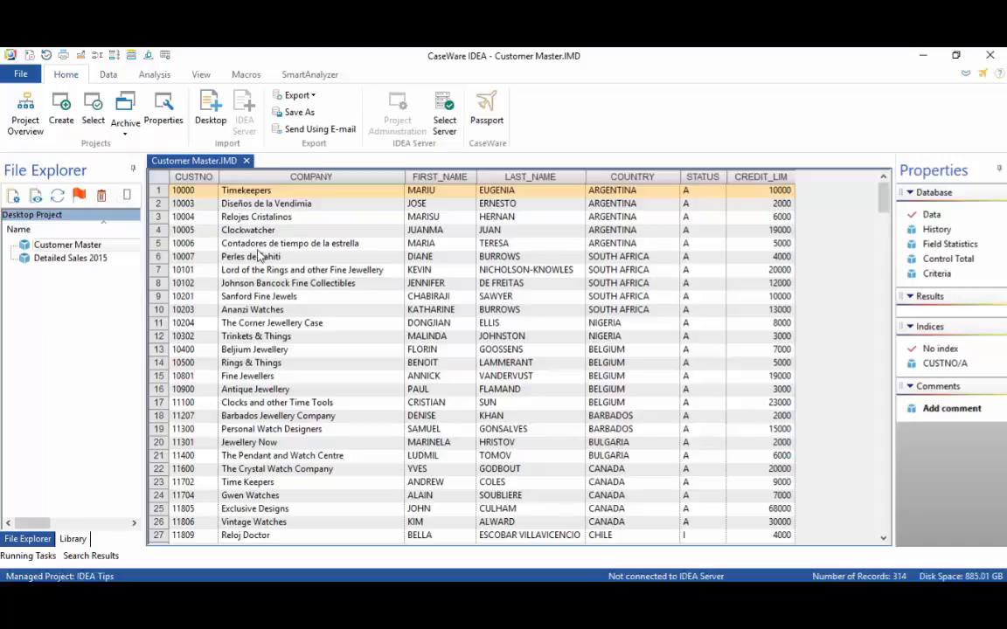
double_click(77, 260)
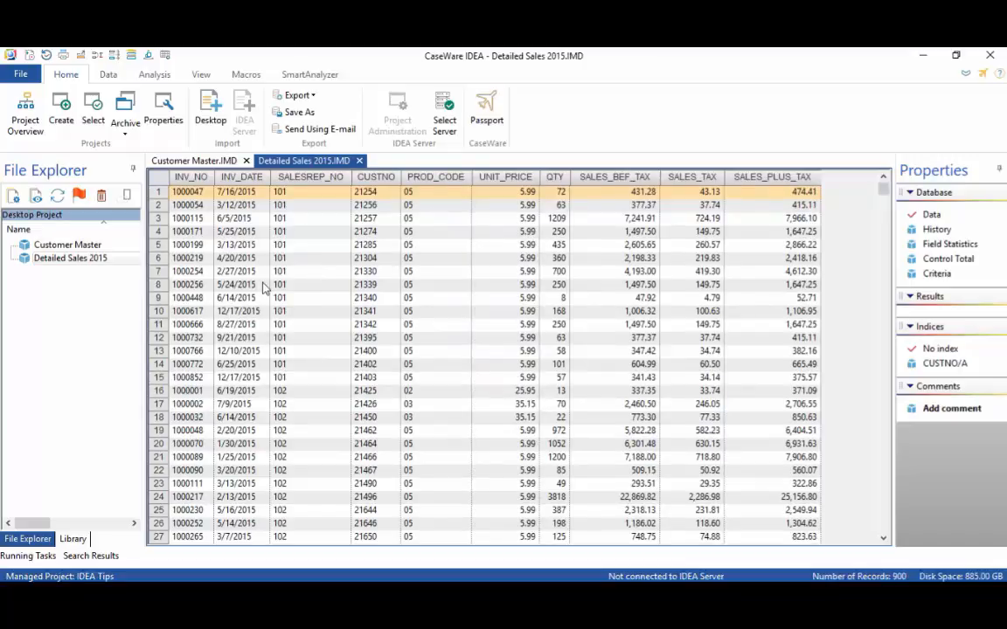
scroll(236, 306, "down", 15)
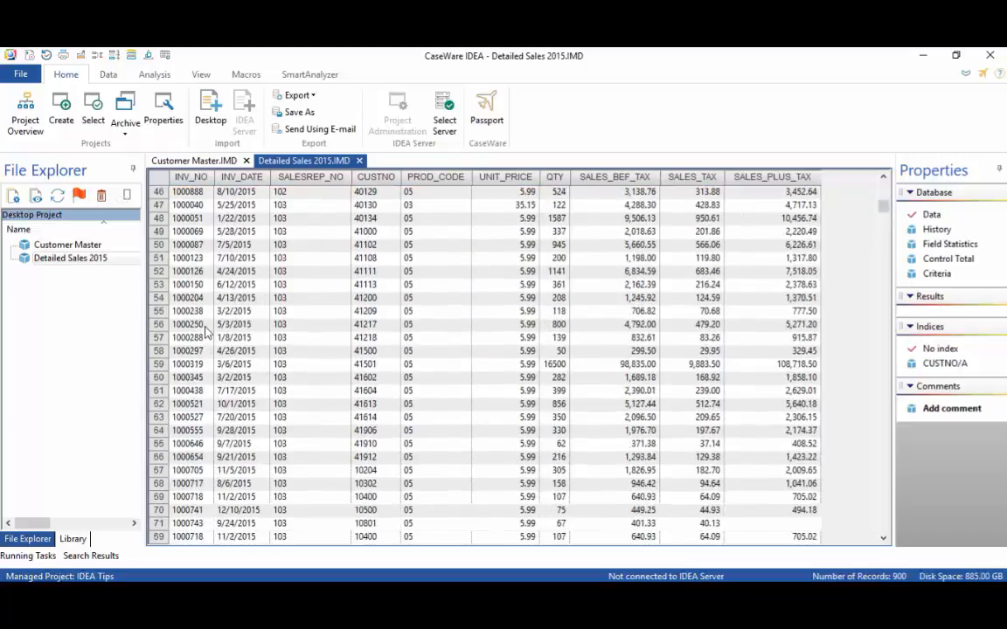
scroll(206, 330, "down", 5)
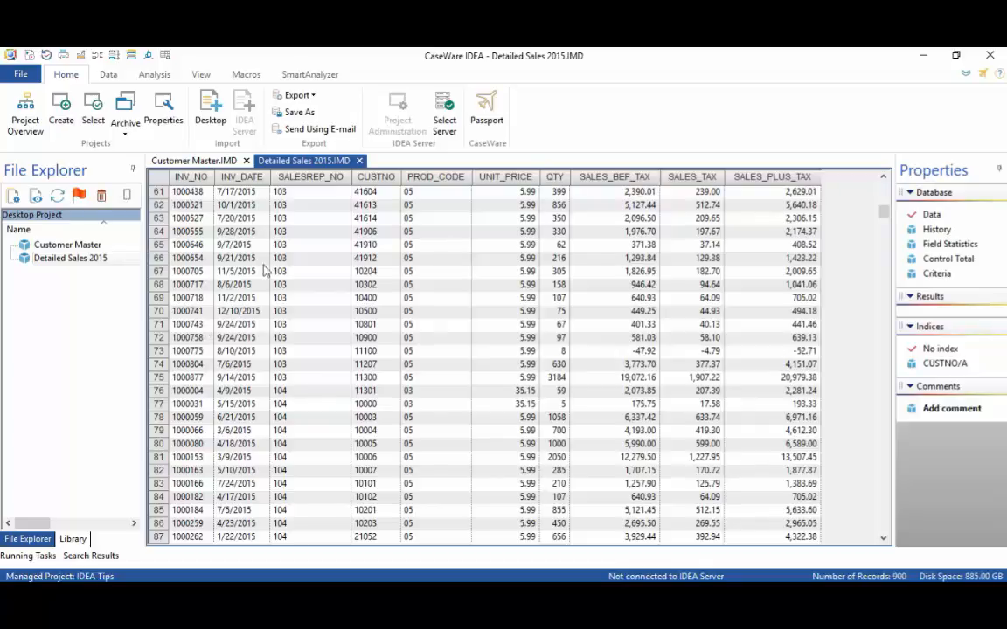
left_click(252, 233)
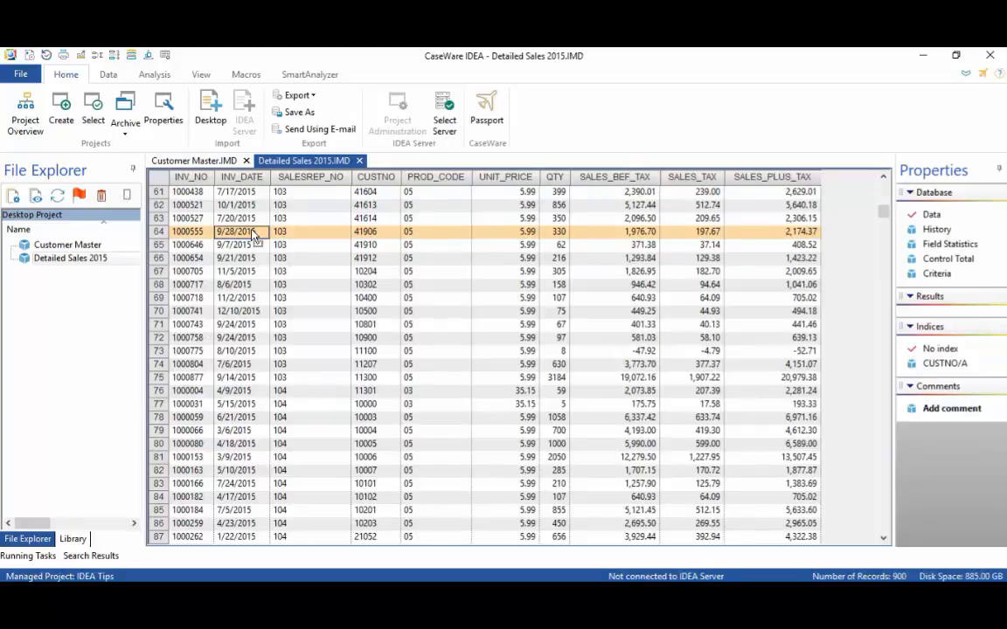
Move the CUSTNO column ahead of INV_NO in Detailed Sales 2015, and bring up Customer Master to compare its customer numbers
left_click_drag(371, 176, 179, 180)
scroll(197, 214, "up", 8)
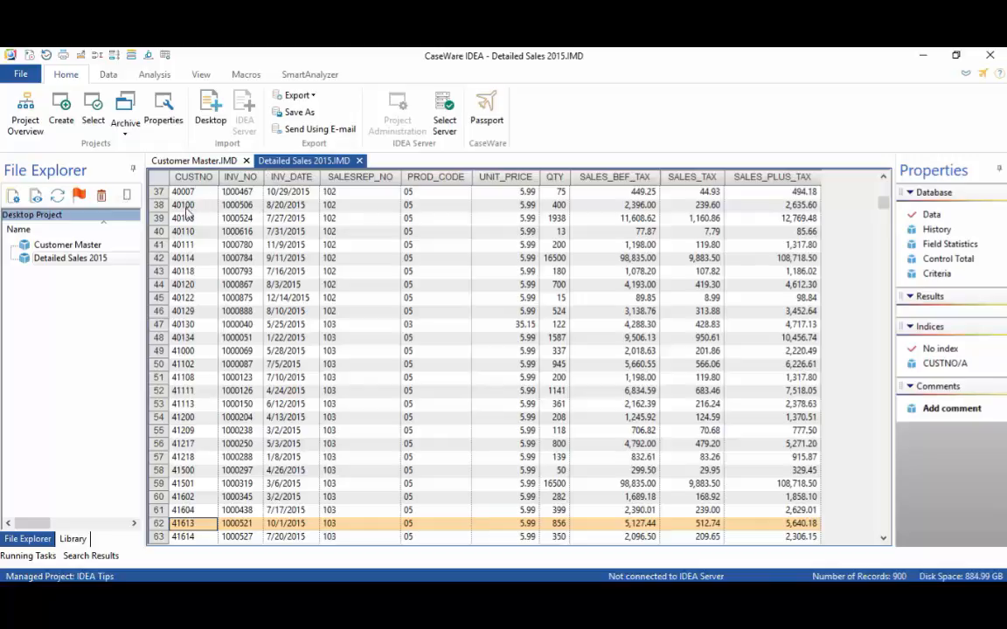
left_click(199, 161)
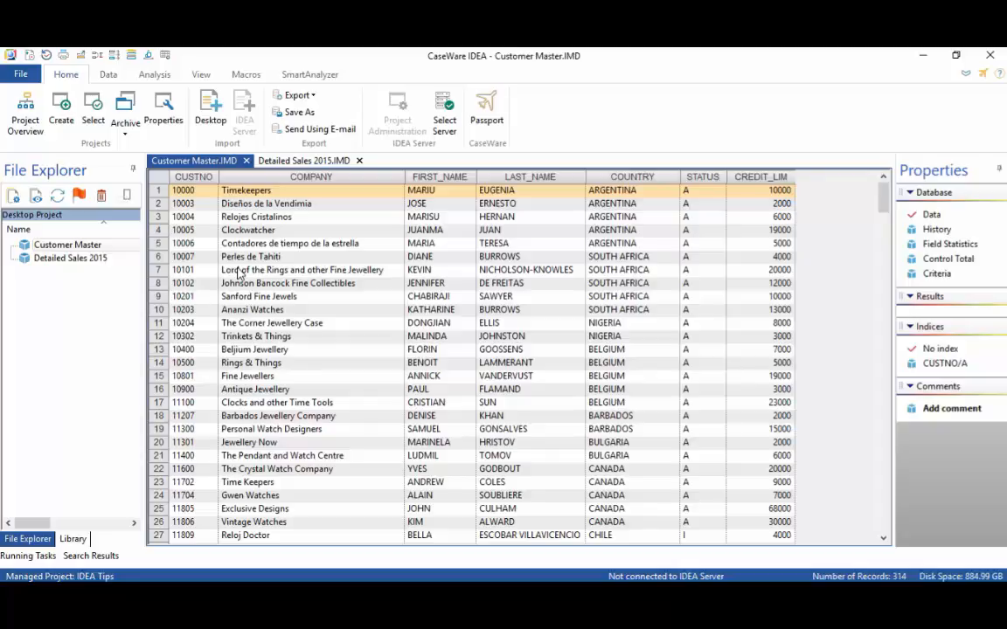
Set up a Join with Detailed Sales 2015 as the primary database and Customer Master as the secondary database
left_click(293, 160)
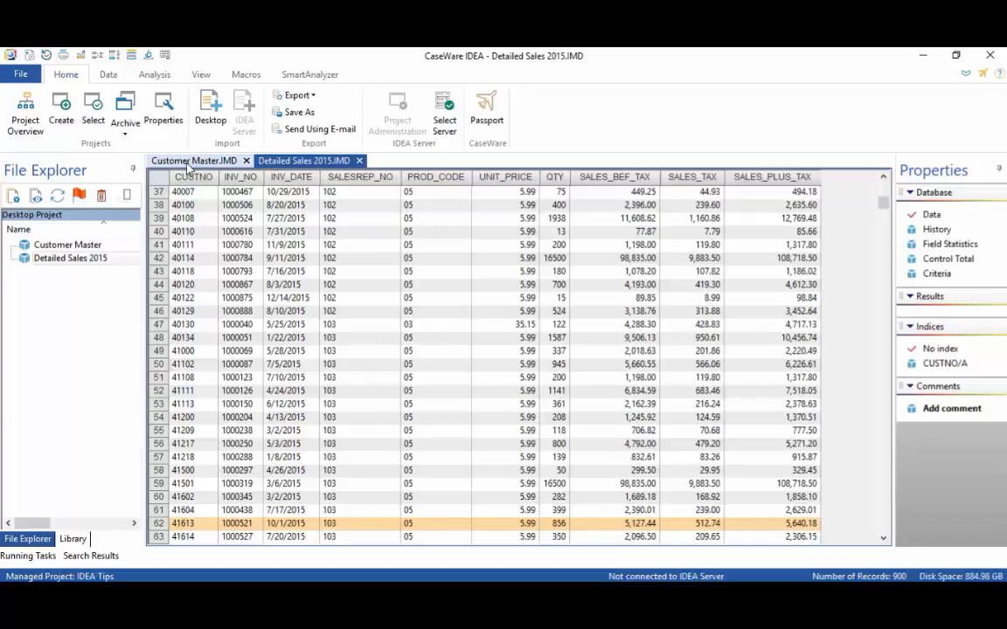
left_click(154, 75)
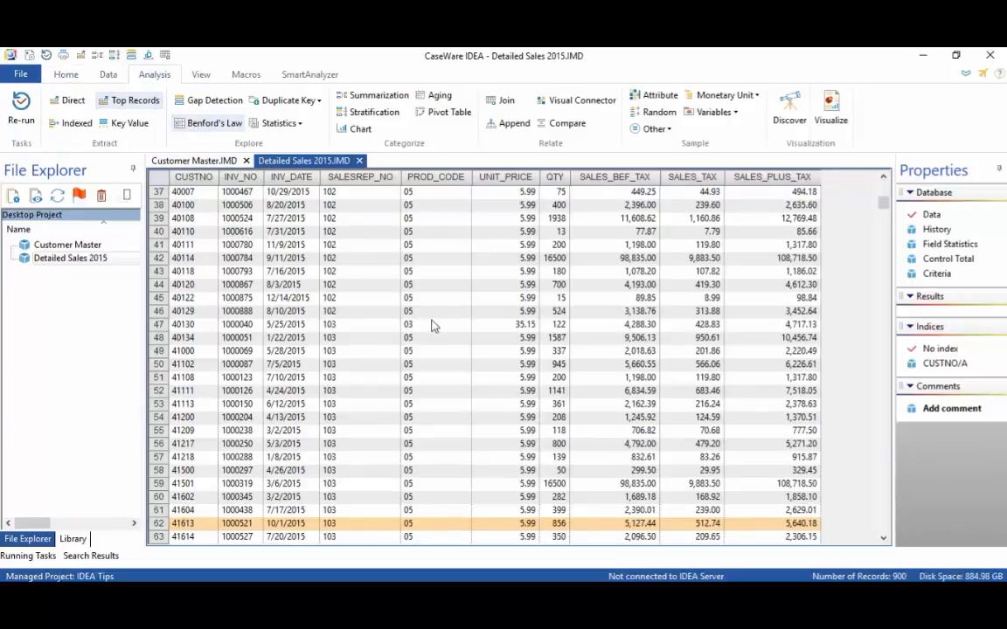
left_click(504, 101)
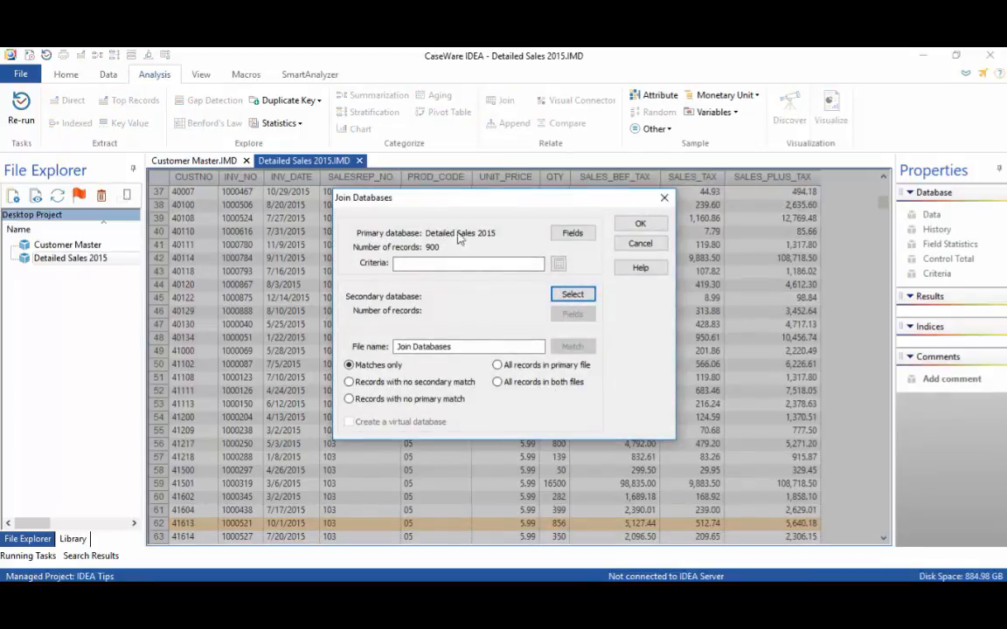
left_click(572, 294)
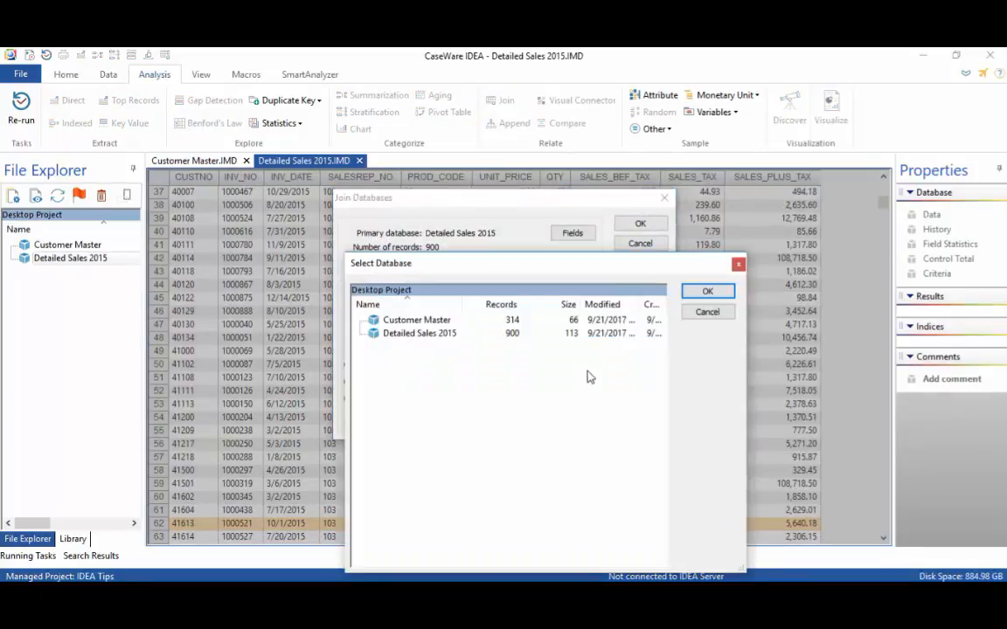
double_click(428, 323)
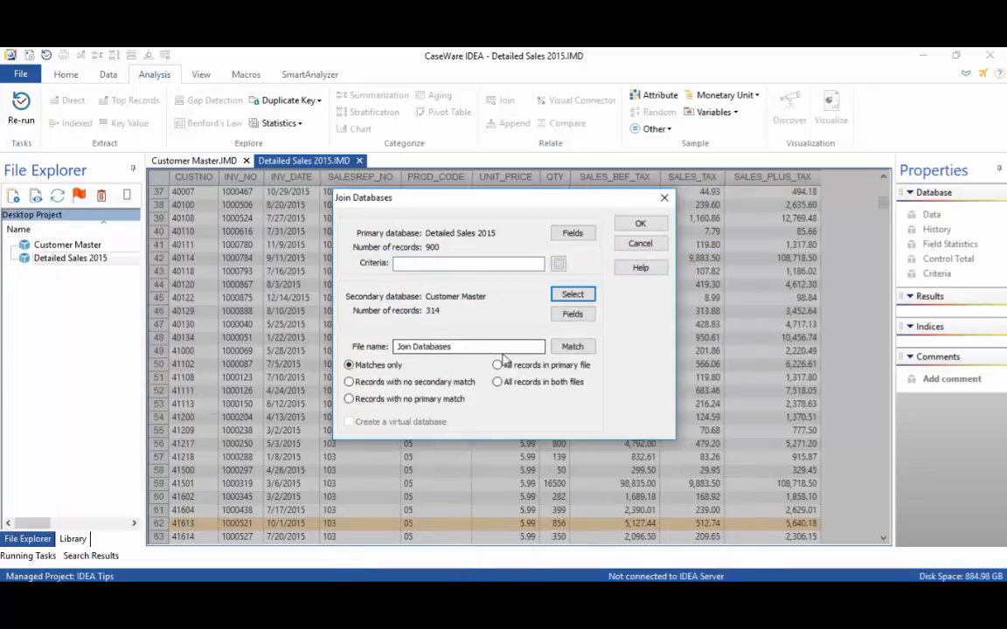
Match the two databases on the CUSTNO key field in ascending order
left_click(573, 347)
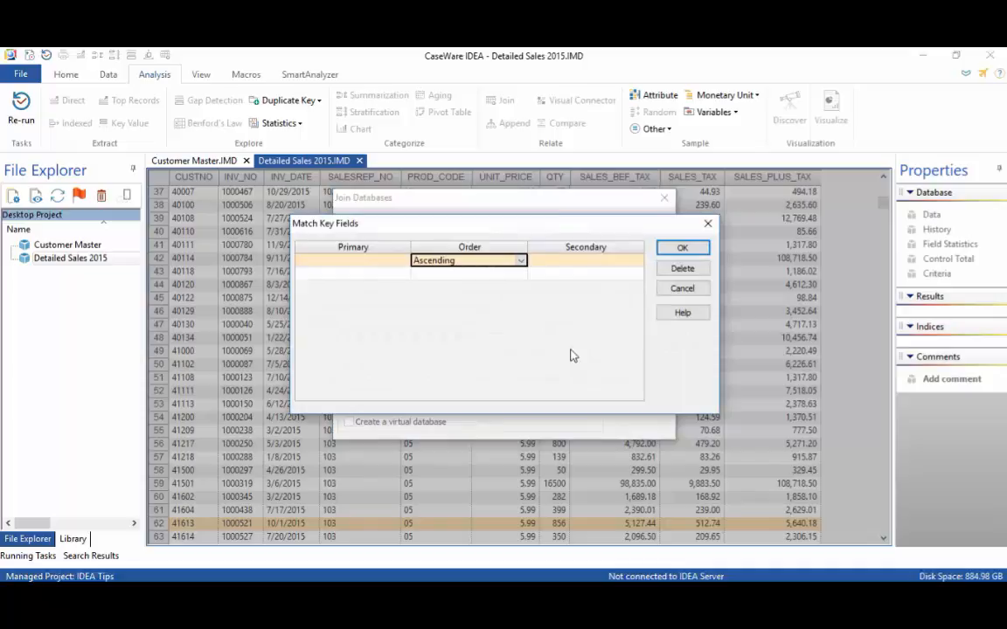
left_click(389, 261)
left_click(404, 265)
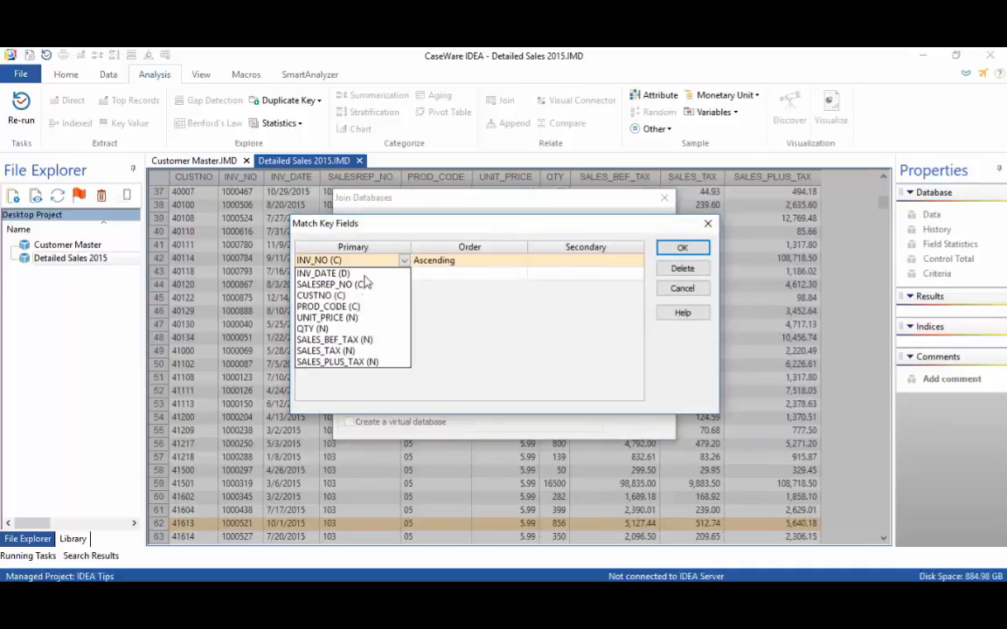
left_click(401, 288)
left_click(584, 262)
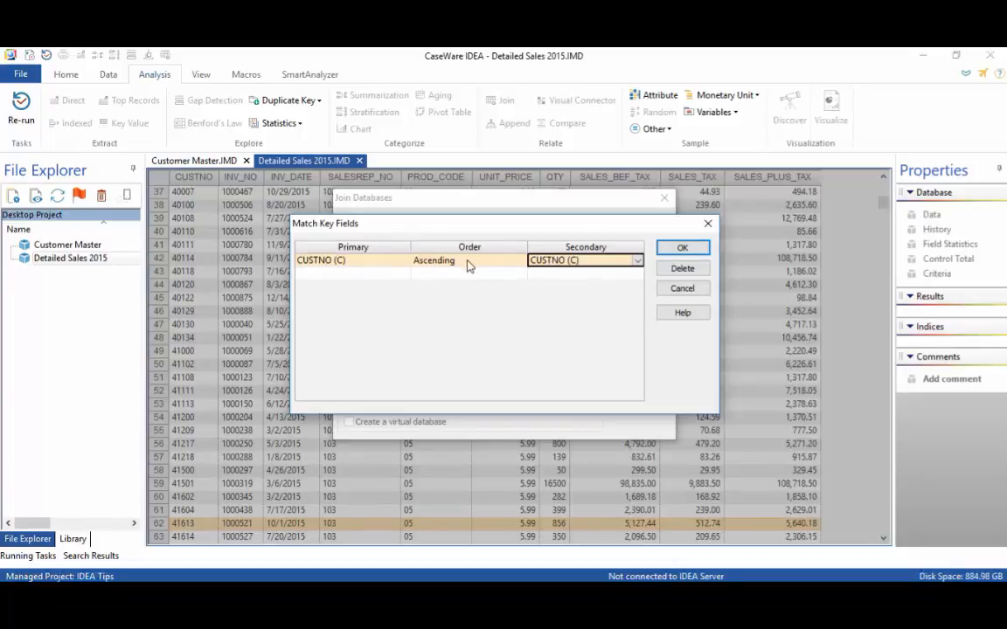
left_click(679, 250)
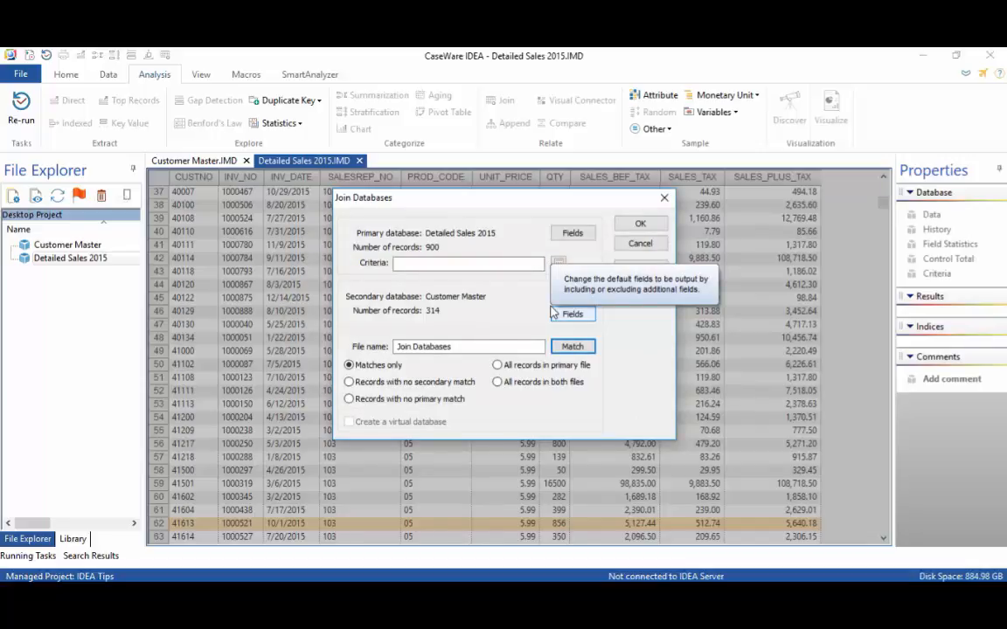
Set the join to output records with no secondary match and name the file "Customers not in the Master file"
left_click(350, 382)
triple_click(444, 347)
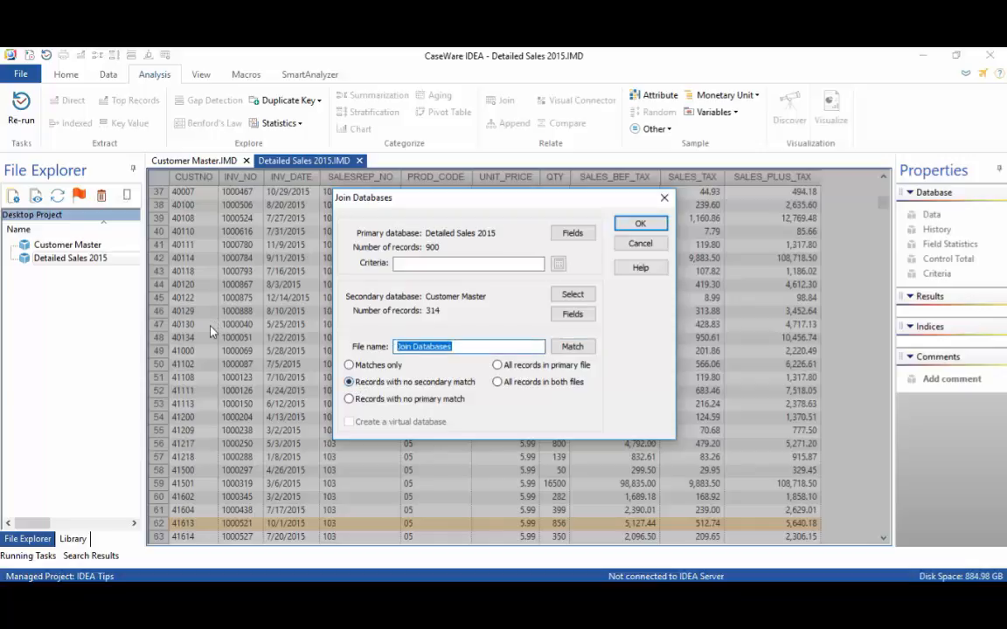
type("cUST")
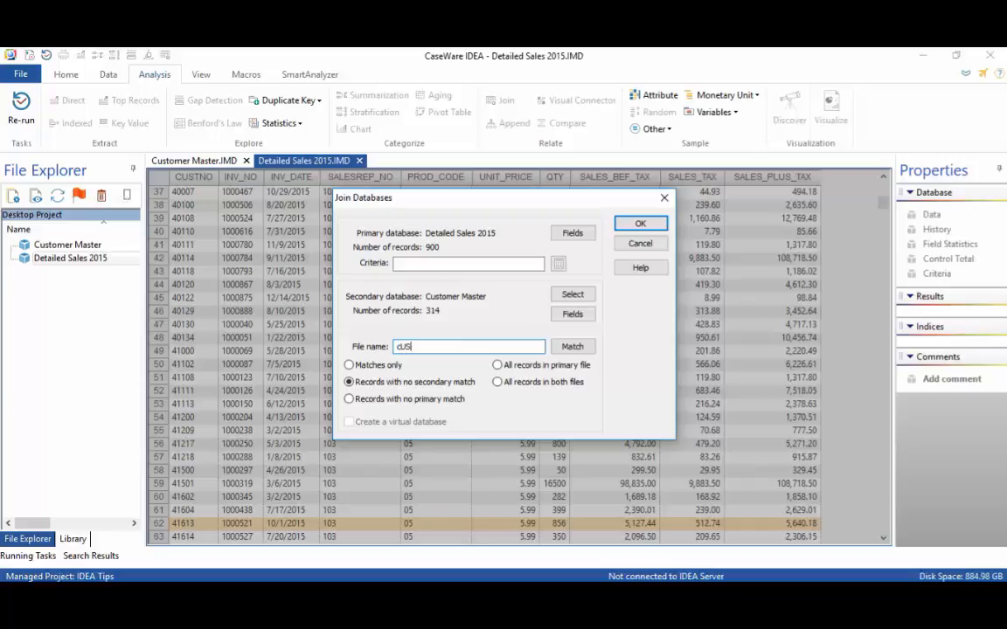
key("BackSpace")
key("BackSpace")
key("BackSpace")
key("BackSpace")
type("Customers non")
key("BackSpace")
type("t in the")
type(" Master F")
type("iel")
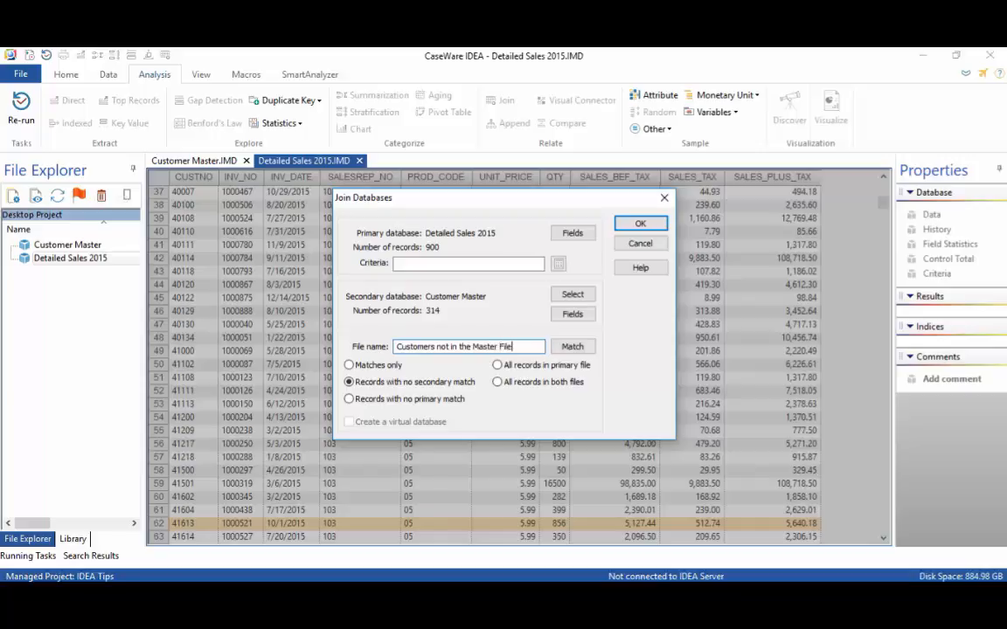
key("BackSpace")
key("BackSpace")
key("BackSpace")
key("BackSpace")
type("fiele")
Run the join and select the CUSTNO column in the resulting database
left_click(636, 224)
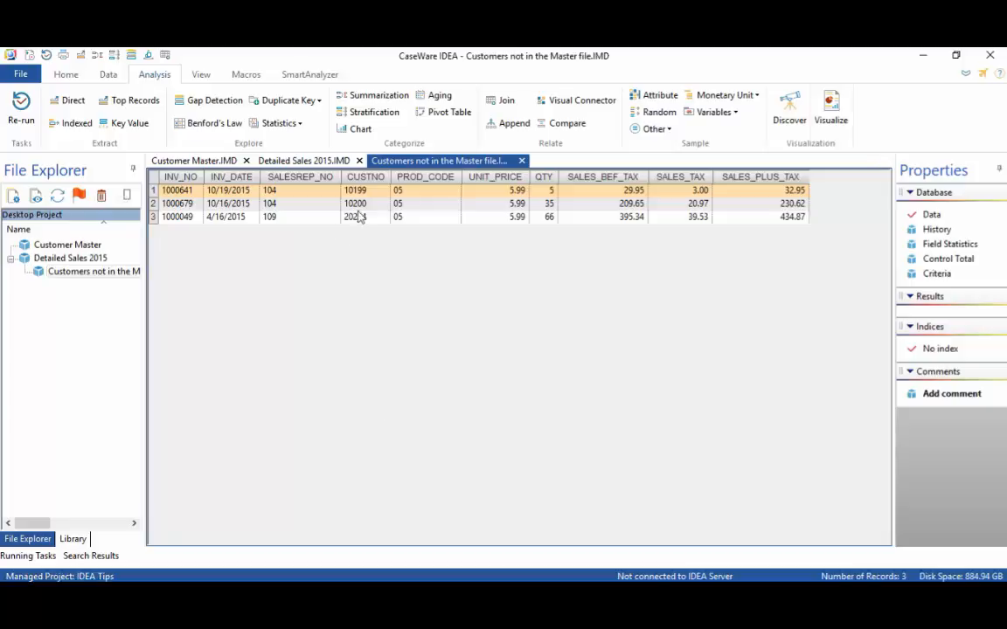
left_click(360, 177)
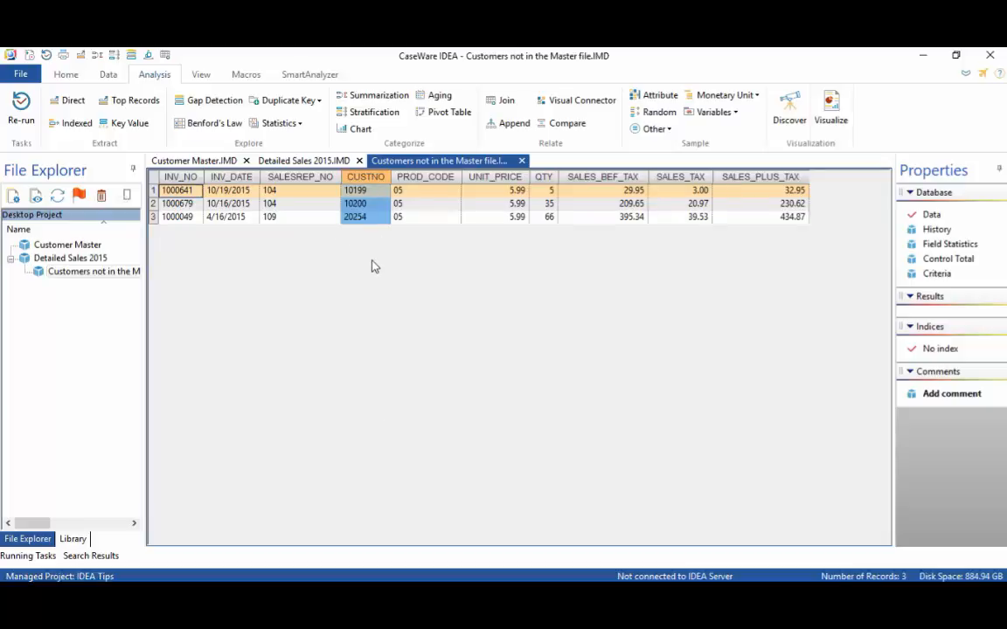